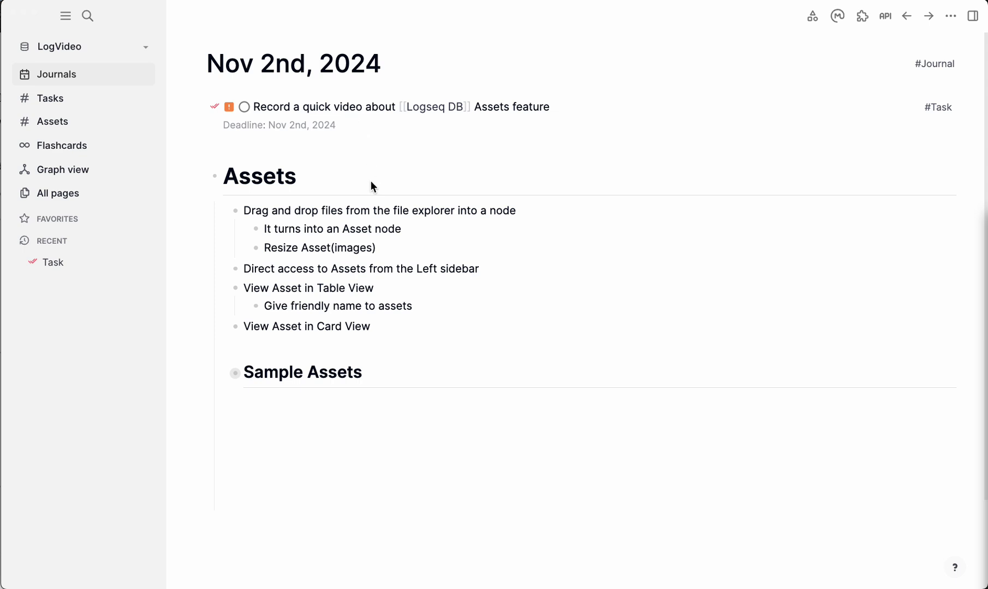
Select all seven items under Assets and convert them into #Task items
click(406, 328)
click(395, 328)
key(shift+Up)
key(shift+Up)
key(shift+Up)
key(shift+Up)
key(shift+Up)
key(shift+Up)
key(shift+Up)
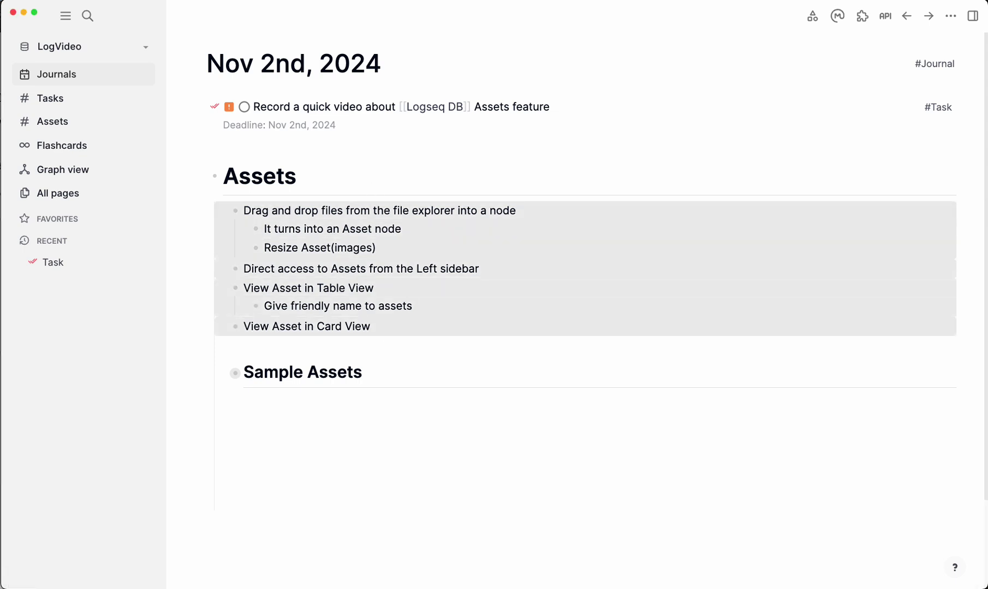
key(t)
key(n)
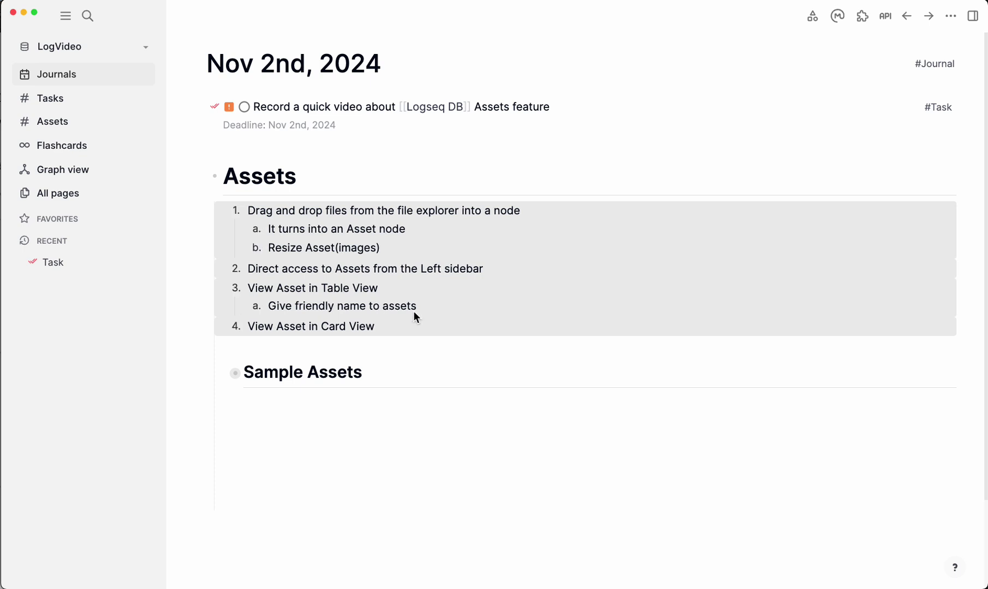
key(super+Return)
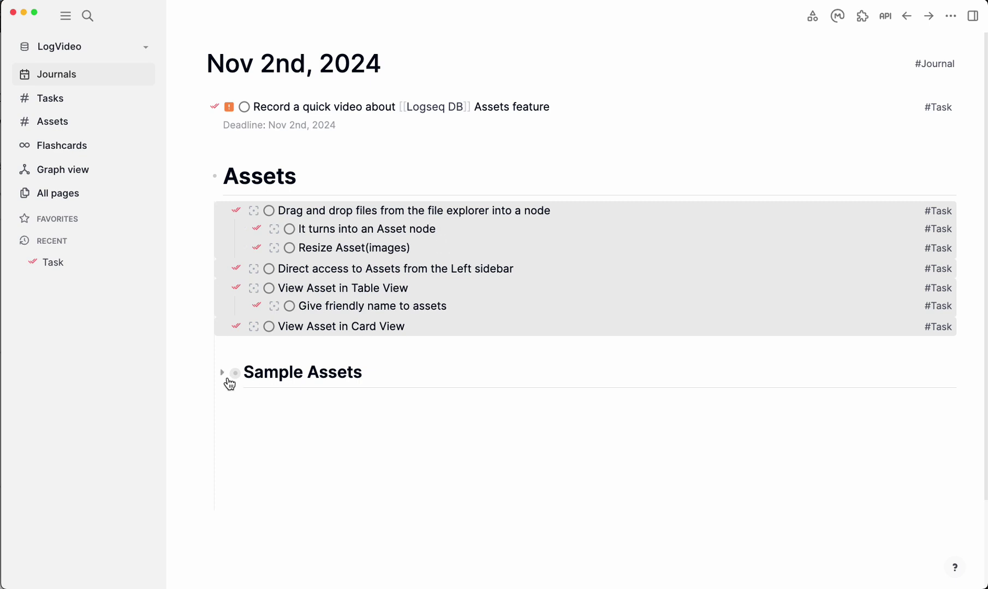
Expand Sample Assets and drop the PKM Tasker diagram PNG into its empty child block
click(223, 373)
click(267, 404)
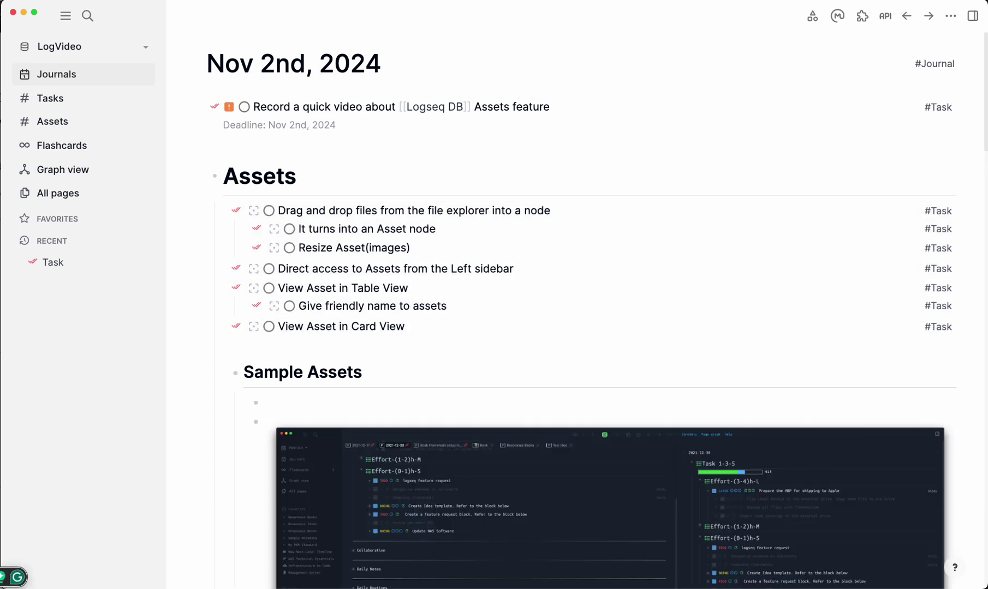
drag(327, 404, 301, 410)
scroll(405, 423, down, 10)
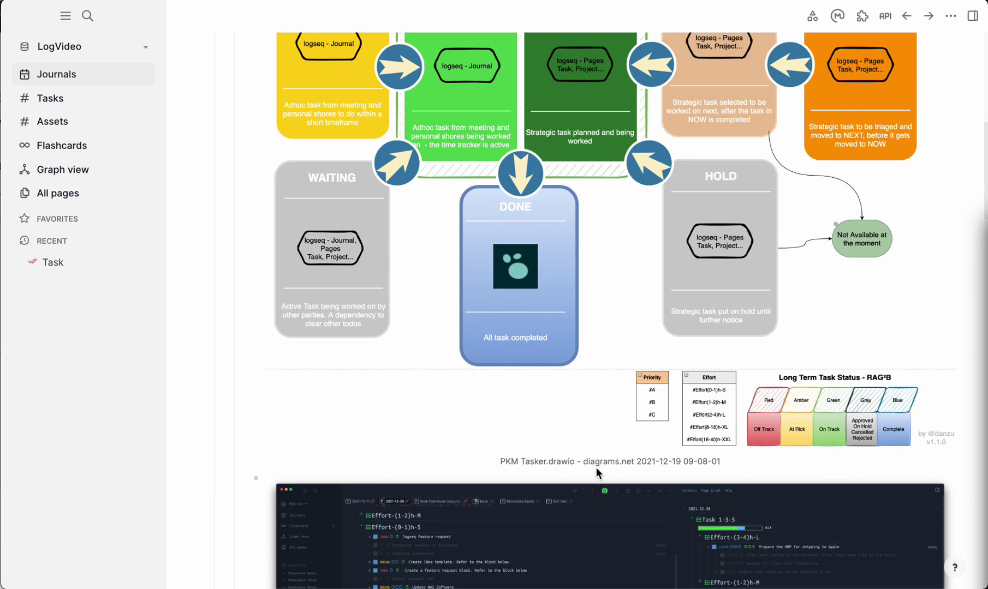
scroll(638, 459, up, 10)
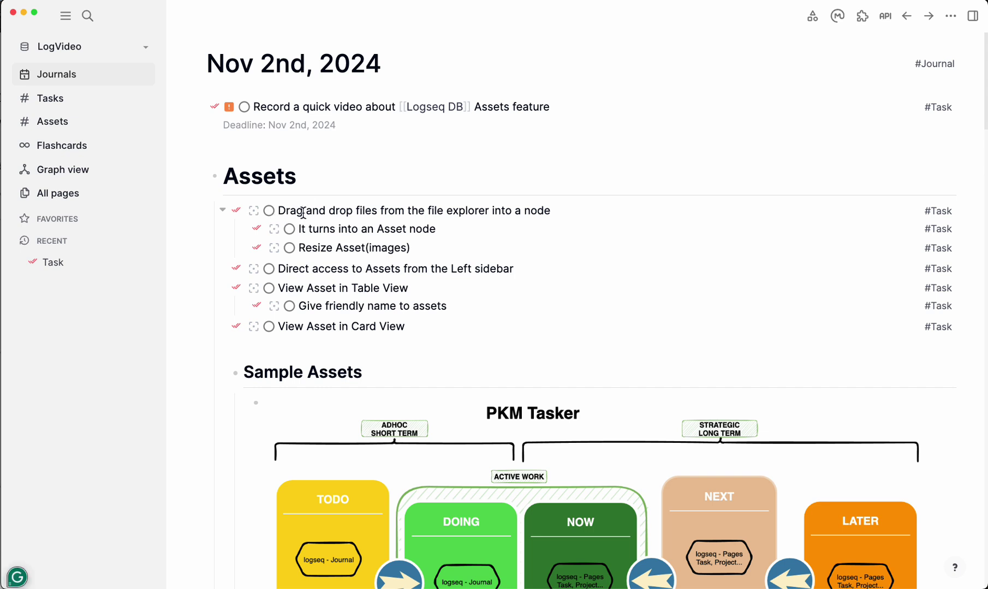
Check off the first two Assets tasks, the drag-and-drop and Asset node tasks
key(super+Return)
key(super+Return)
key(super+Return)
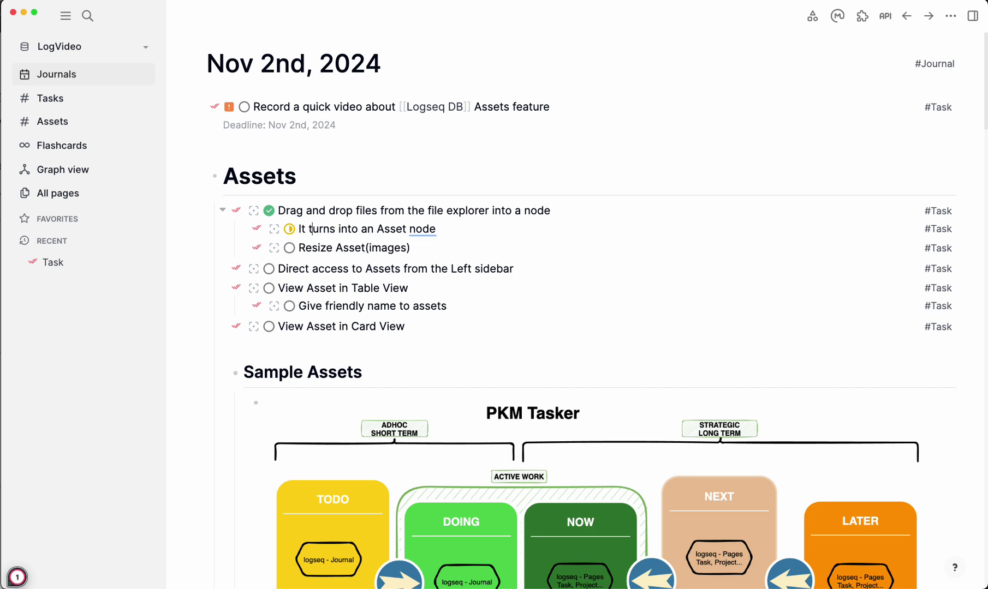
key(super+Return)
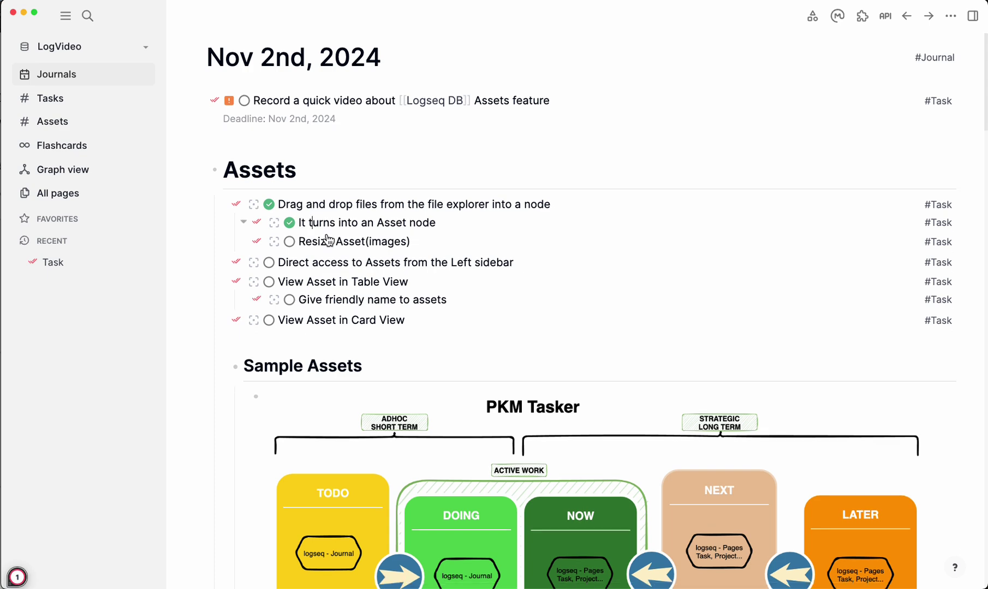
Drag the PKM Tasker diagram's right edge inward to shrink the embedded image
scroll(358, 257, down, 7)
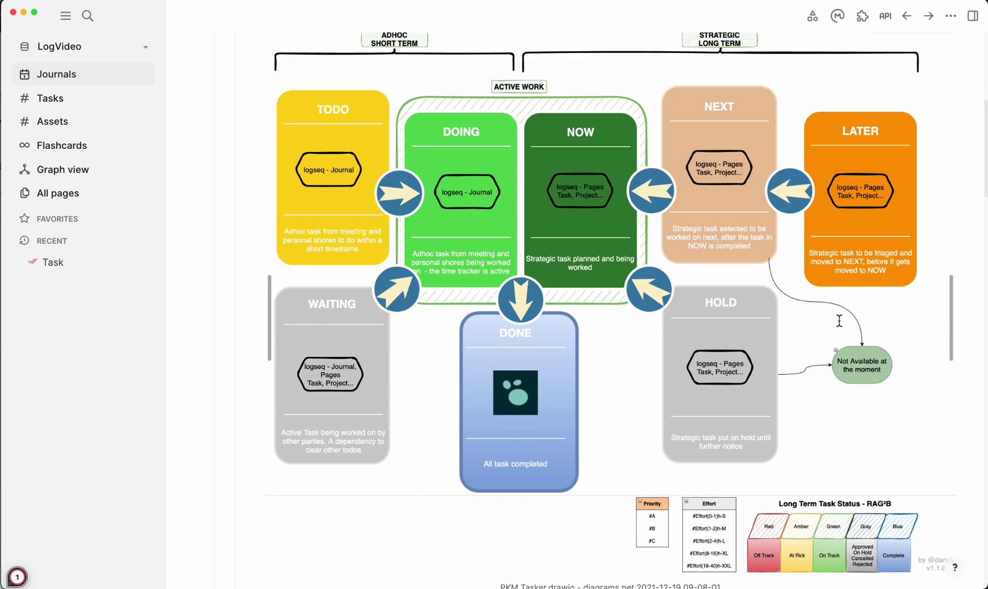
drag(951, 325, 906, 327)
scroll(838, 314, up, 10)
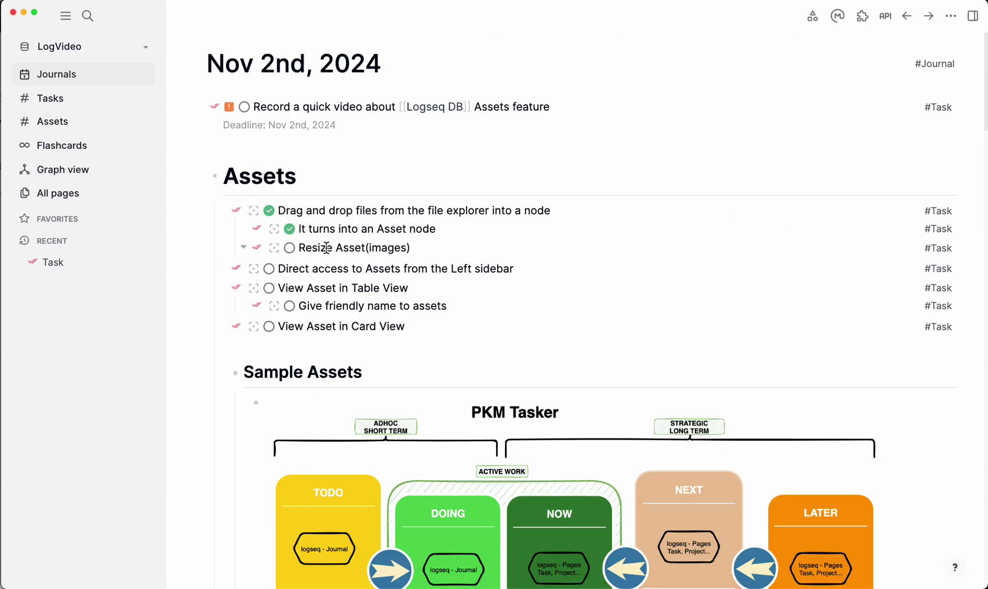
Set the Resize Asset(images) task to DONE
click(328, 248)
key(super+Return)
key(super+Return)
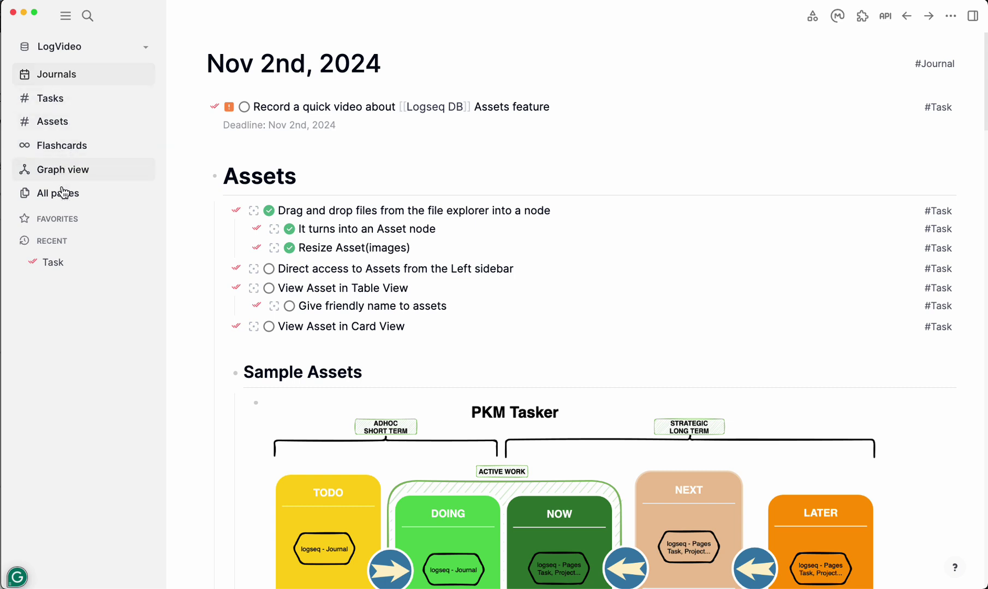
Open the Asset tag page from the sidebar, briefly showing then hiding its tag properties
click(60, 126)
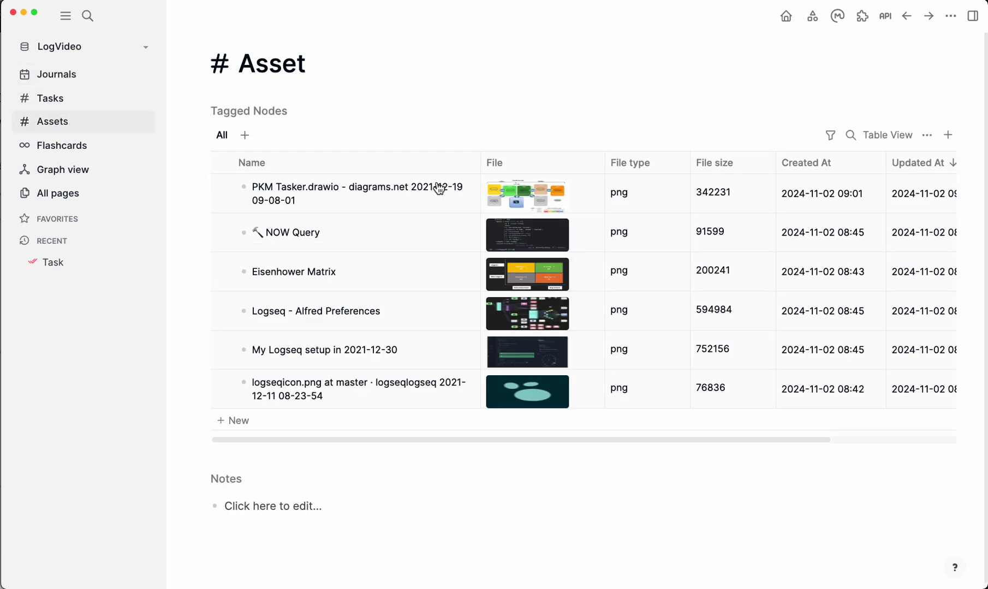
mouse_move(548, 405)
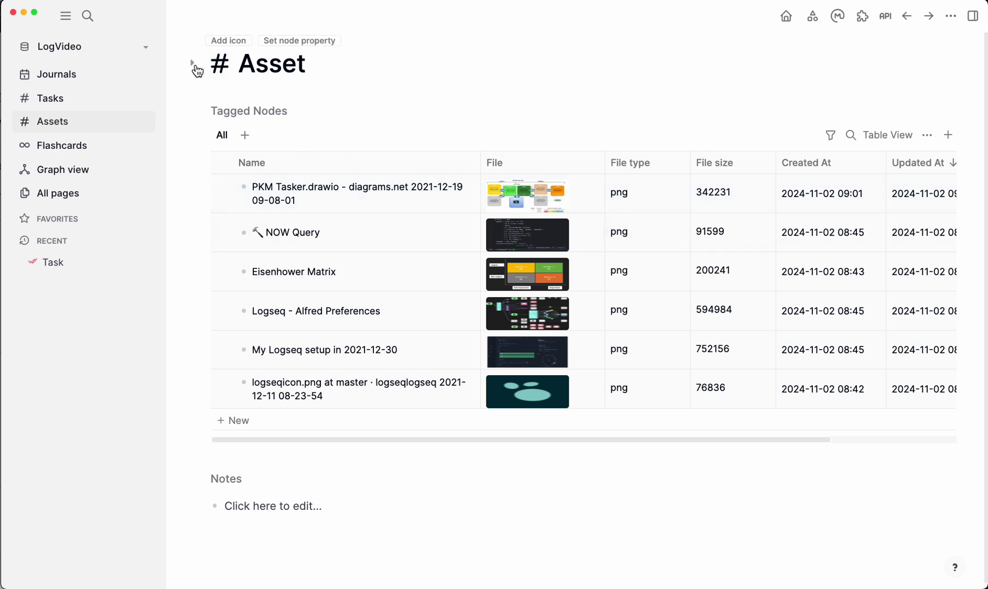
click(192, 63)
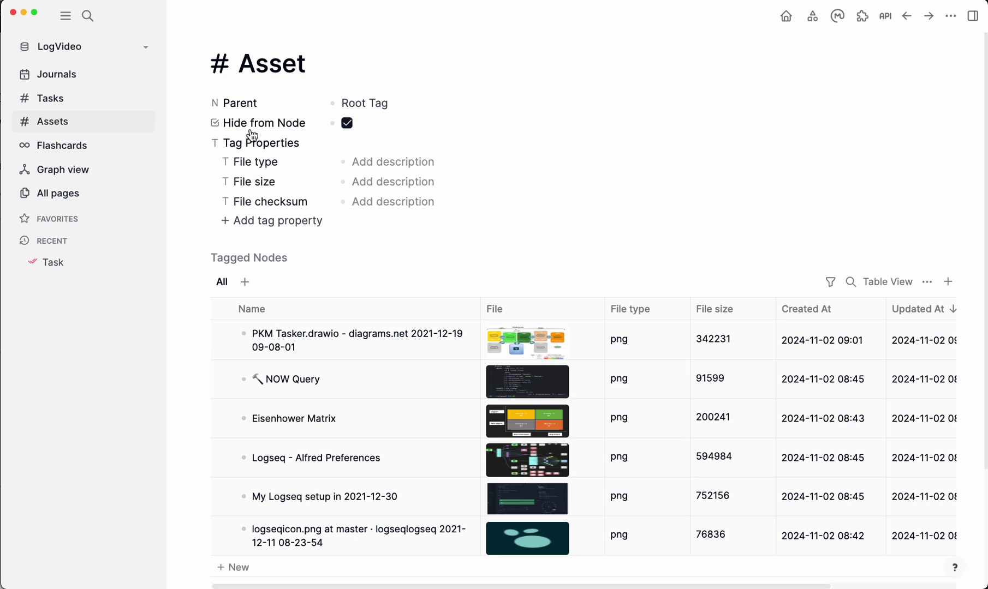
click(194, 67)
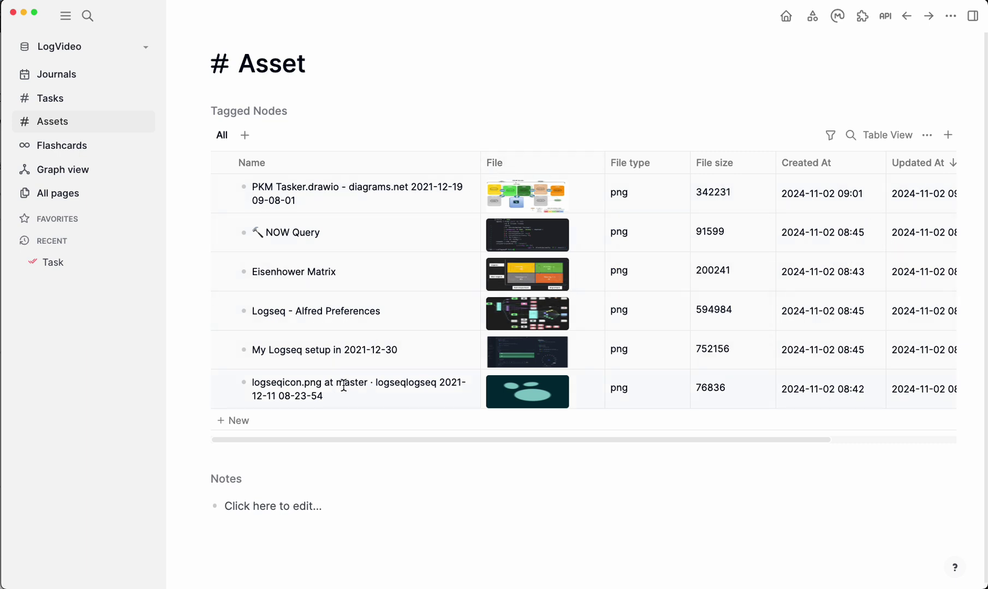
click(322, 201)
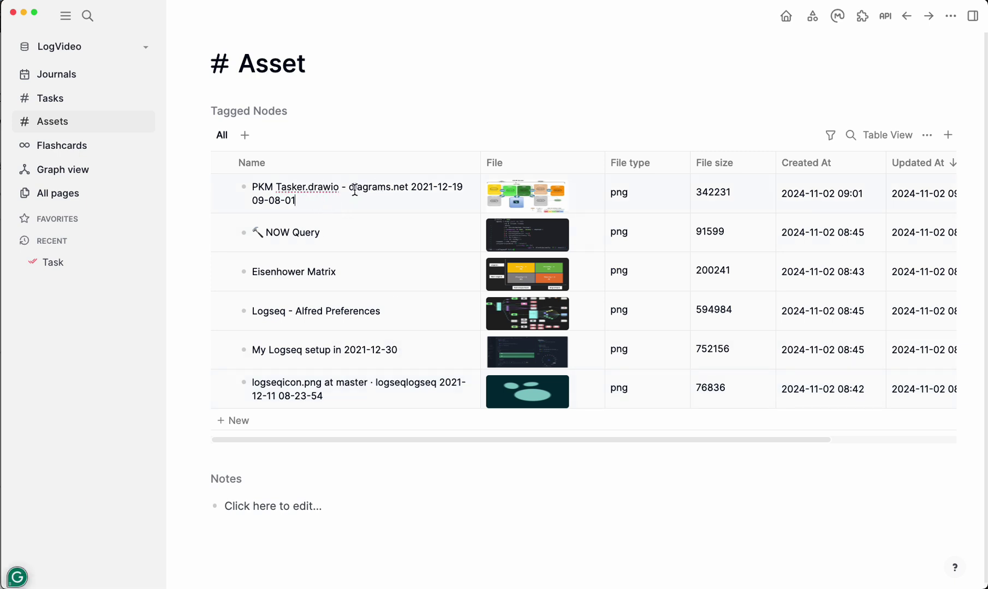
double_click(329, 189)
key(BackSpace)
click(176, 189)
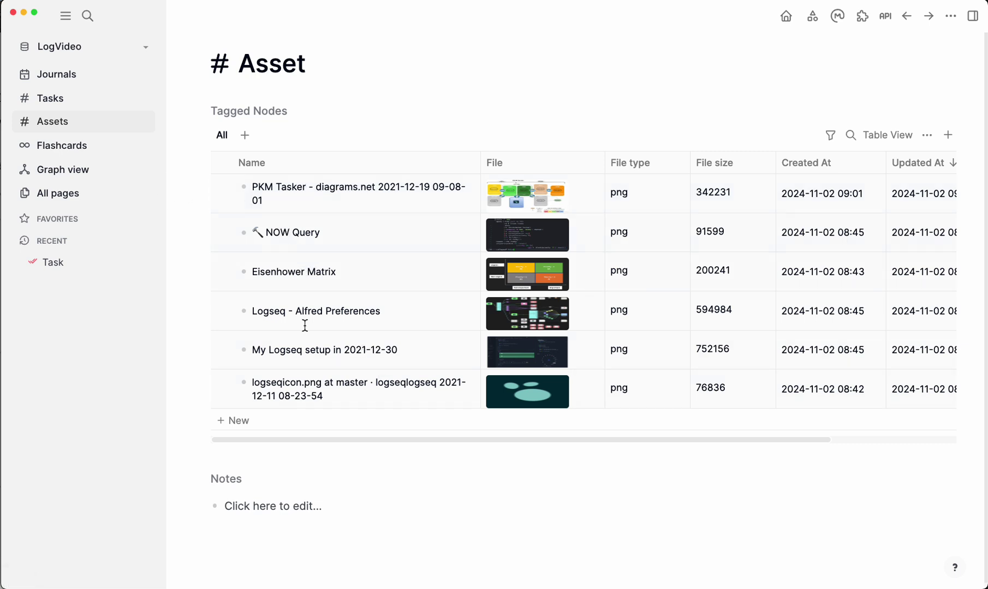
Rename the last asset in the table to 'Logseq Logo'
click(341, 391)
drag(327, 396, 252, 389)
text(Logseq Logo)
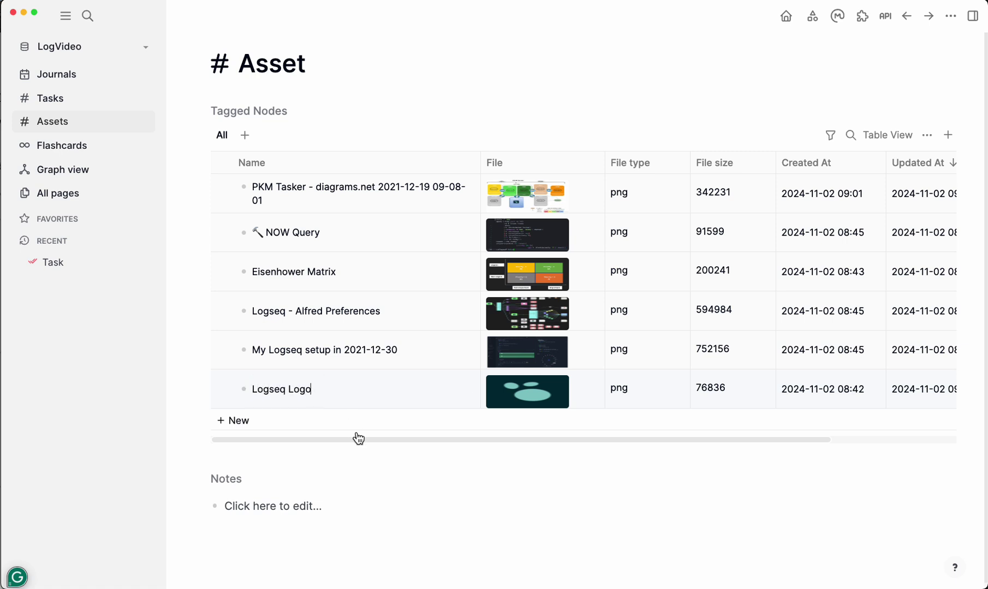
key(Escape)
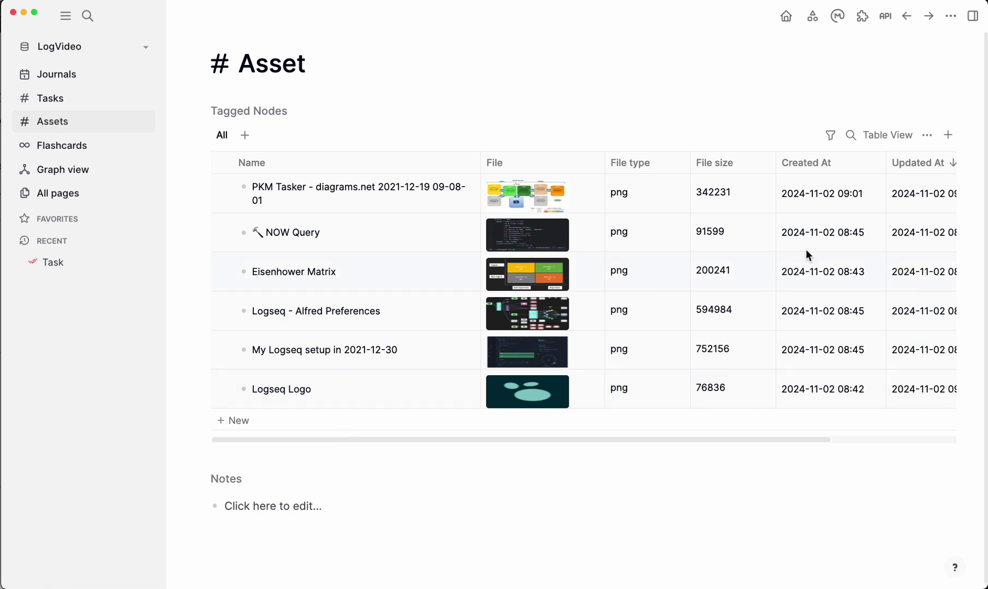
Switch the Asset tag's Tagged Nodes from Table View to Gallery View
click(886, 136)
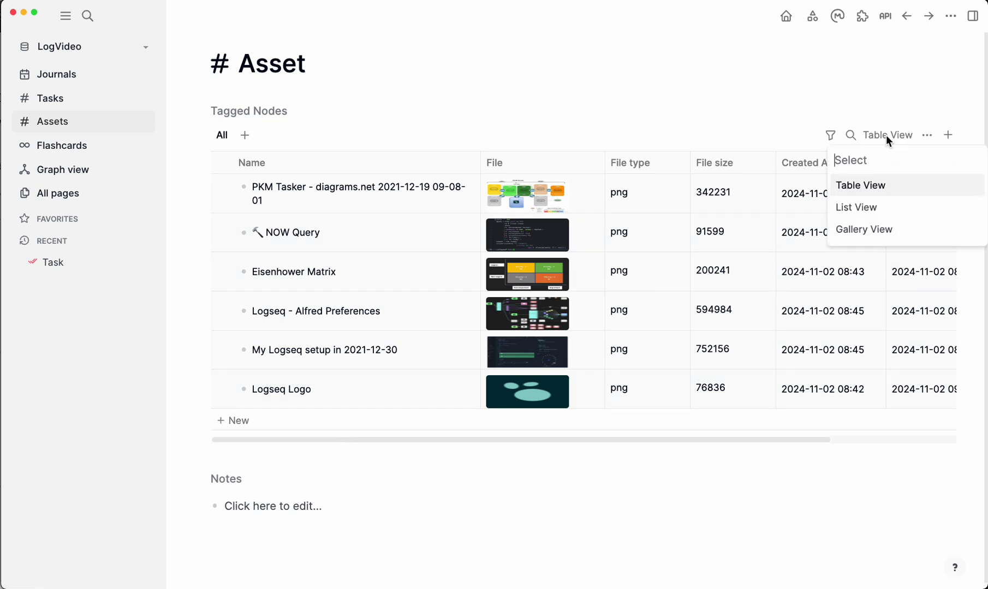
click(859, 231)
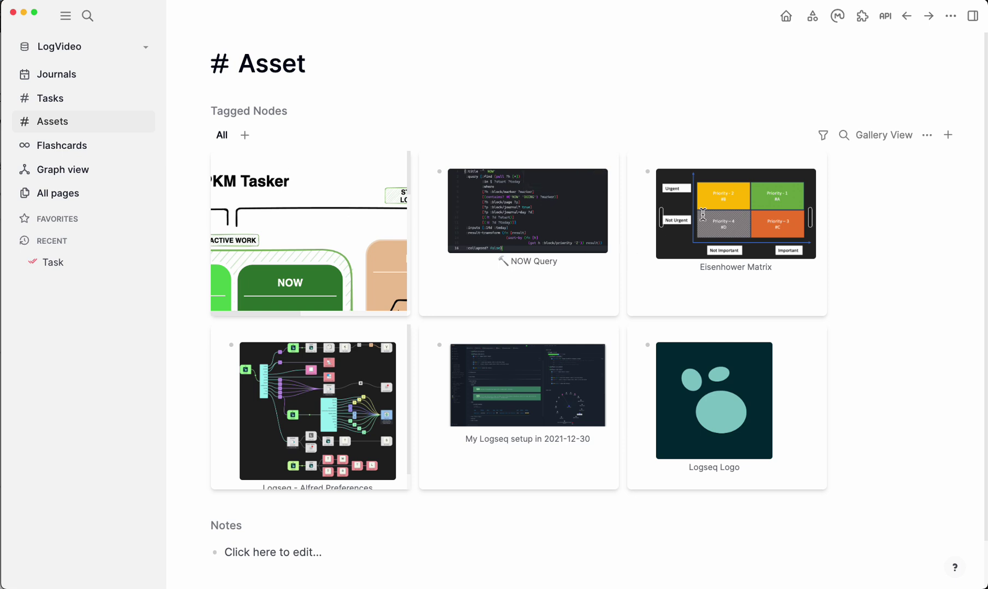
mouse_move(698, 367)
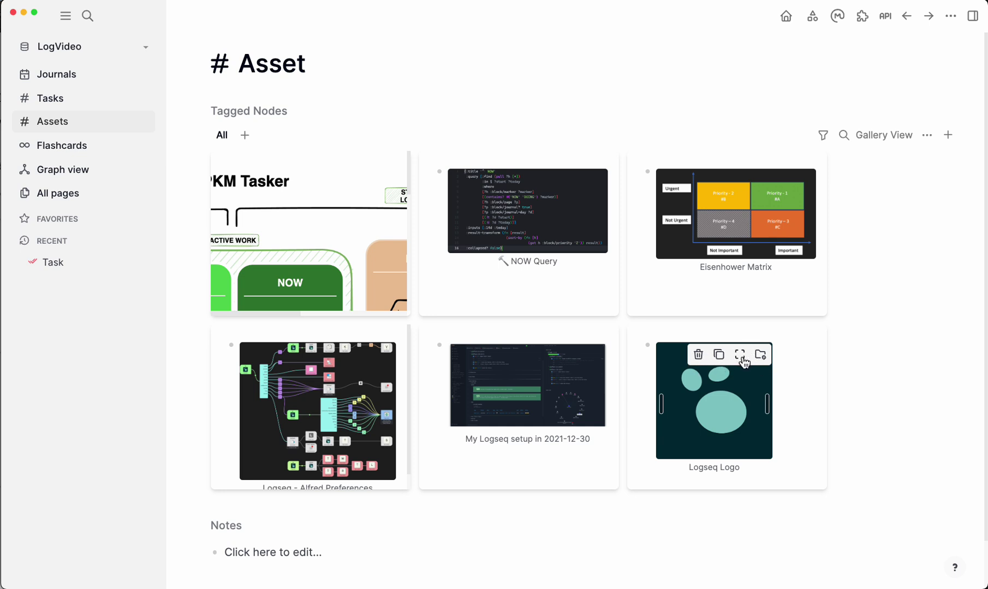
click(740, 355)
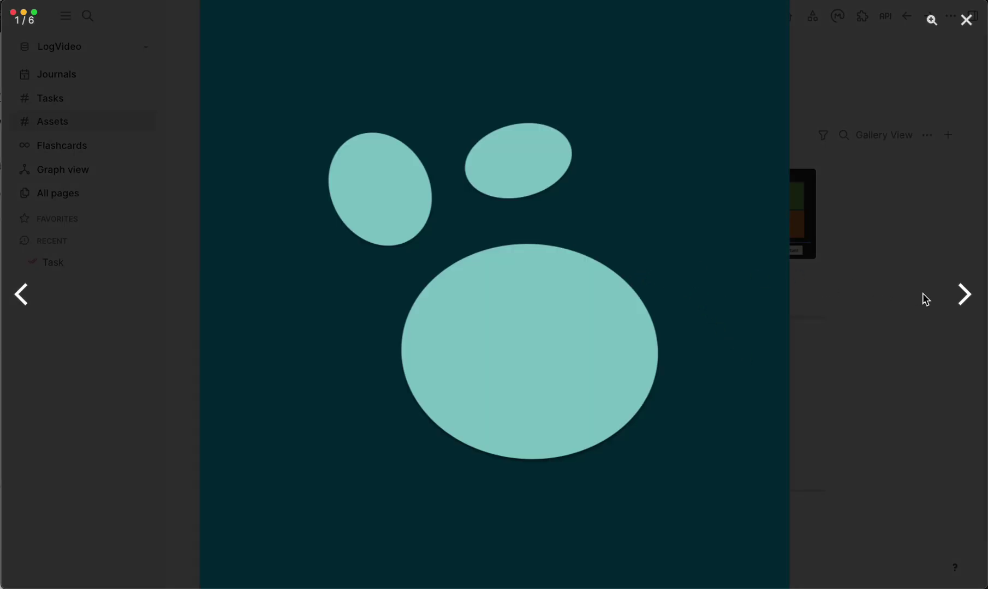
click(964, 296)
click(964, 296)
click(964, 296)
click(964, 296)
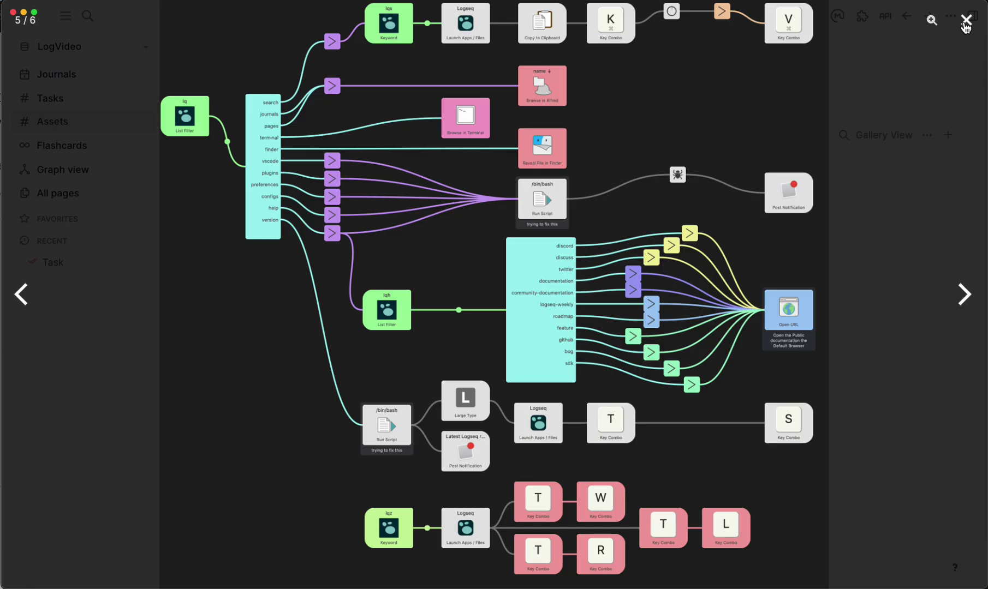
click(966, 22)
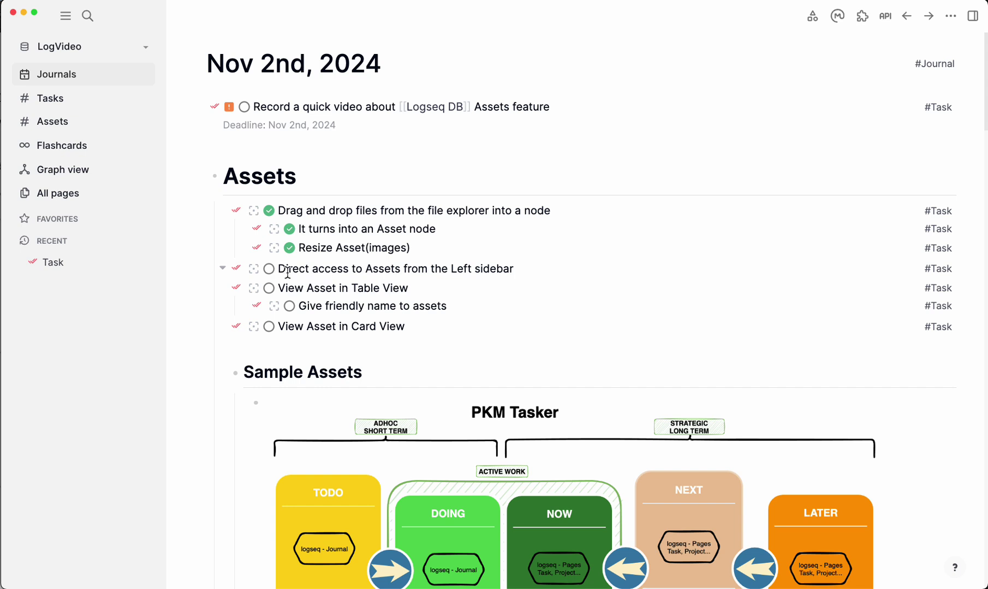
Mark the left sidebar access and View Asset in Table View tasks as done
key(super+Return)
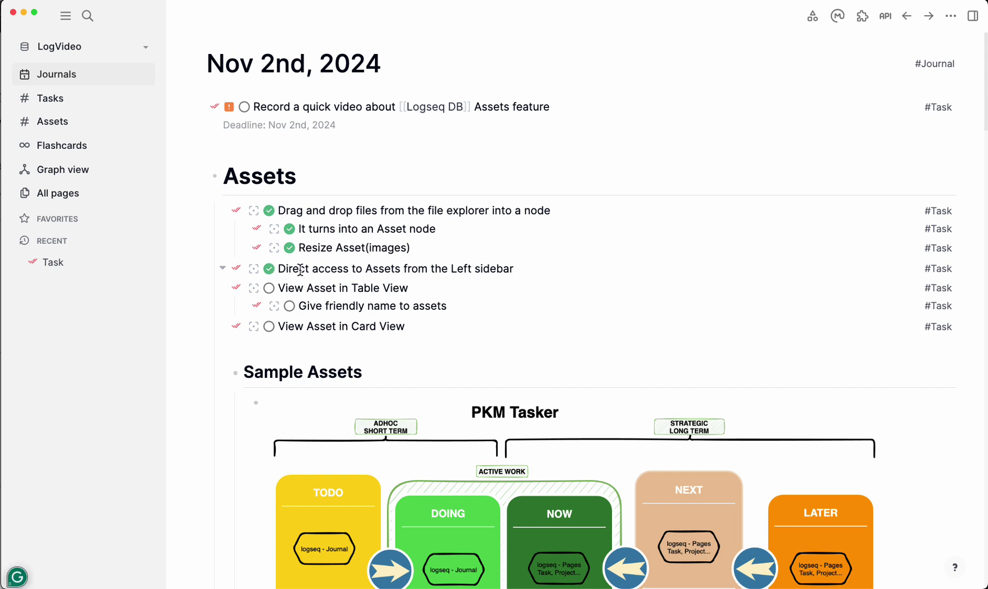
key(Down)
key(super+Return)
key(super+Return)
key(super+Return)
key(super+Return)
key(super+Return)
key(super+Return)
scroll(342, 308, down, 4)
scroll(406, 366, down, 4)
scroll(406, 366, up, 8)
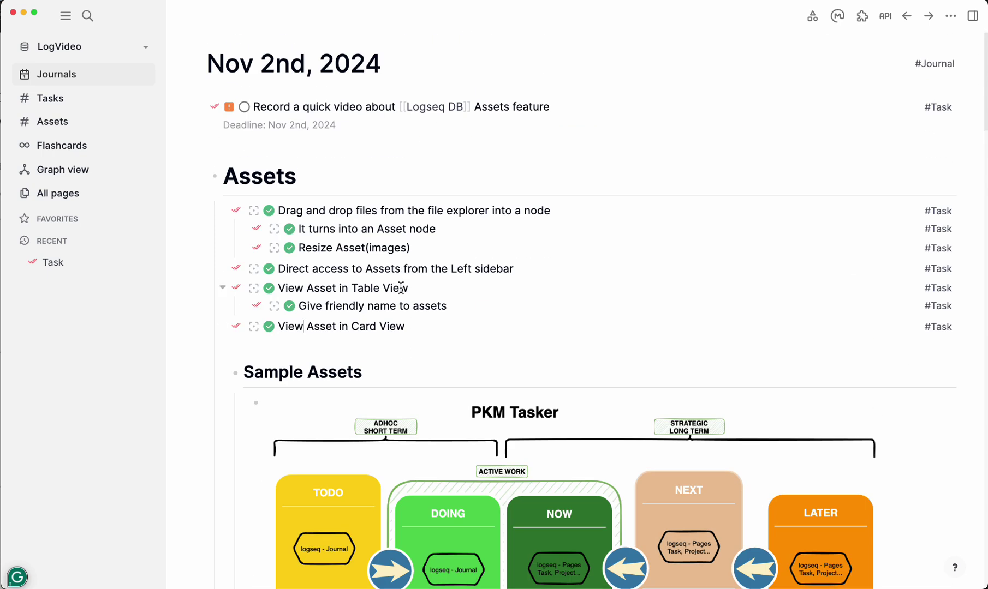